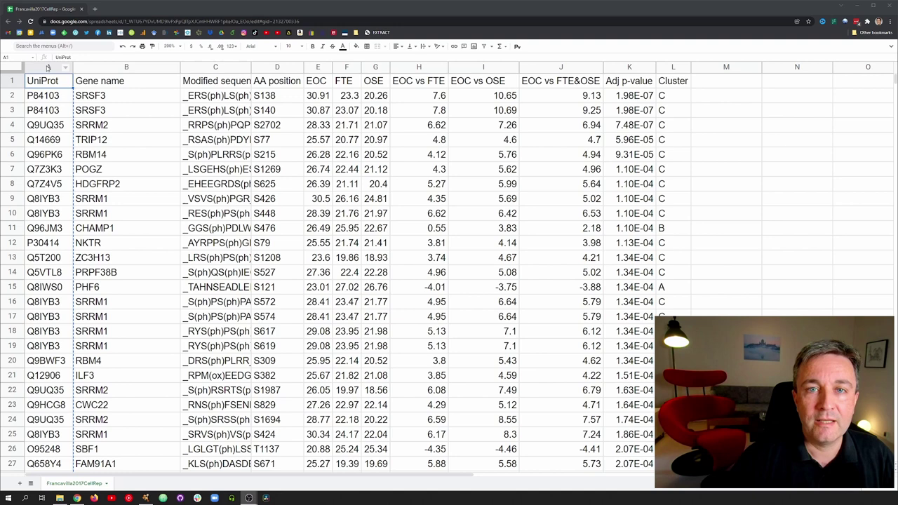
Step: Bring up the Francavilla2017CellRep sheet and scroll through its rows of UniProt IDs
{"action": "left_click", "coordinate": [64, 82]}
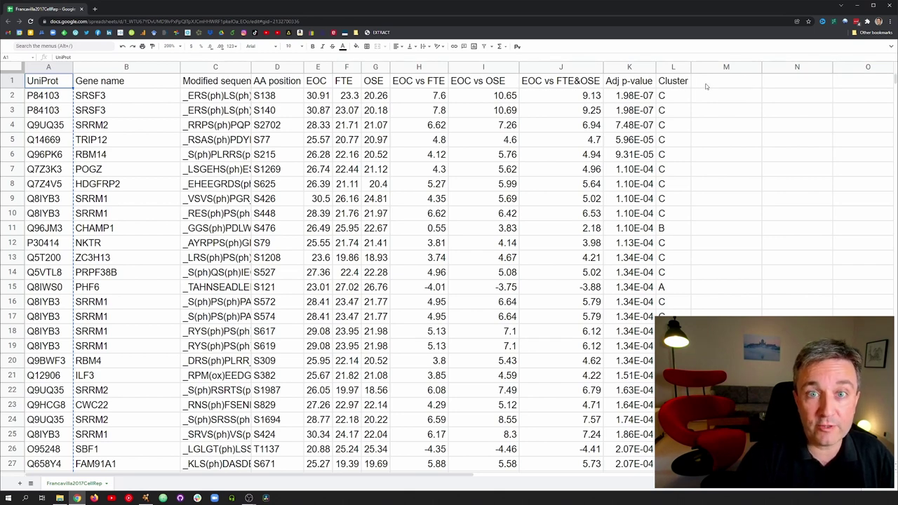
{"action": "scroll", "coordinate": [709, 86], "scroll_direction": "down", "scroll_amount": 20}
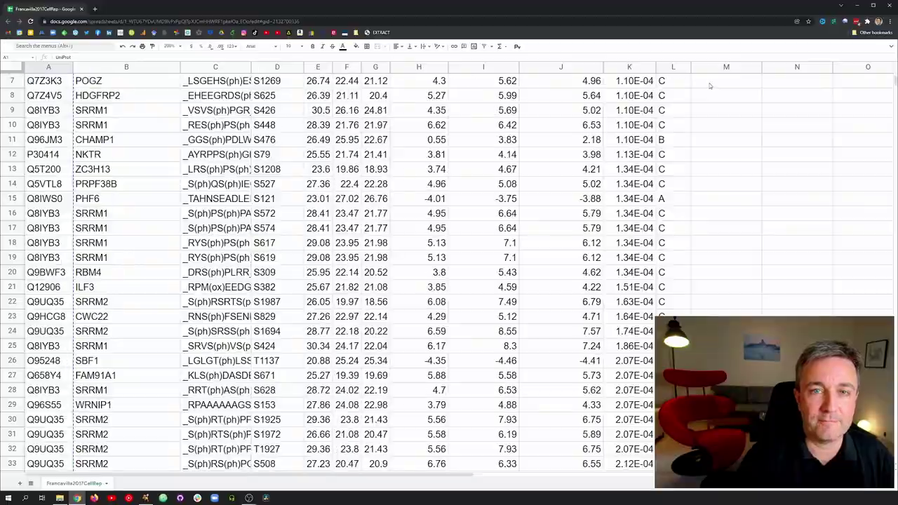
{"action": "scroll", "coordinate": [709, 85], "scroll_direction": "down", "scroll_amount": 20}
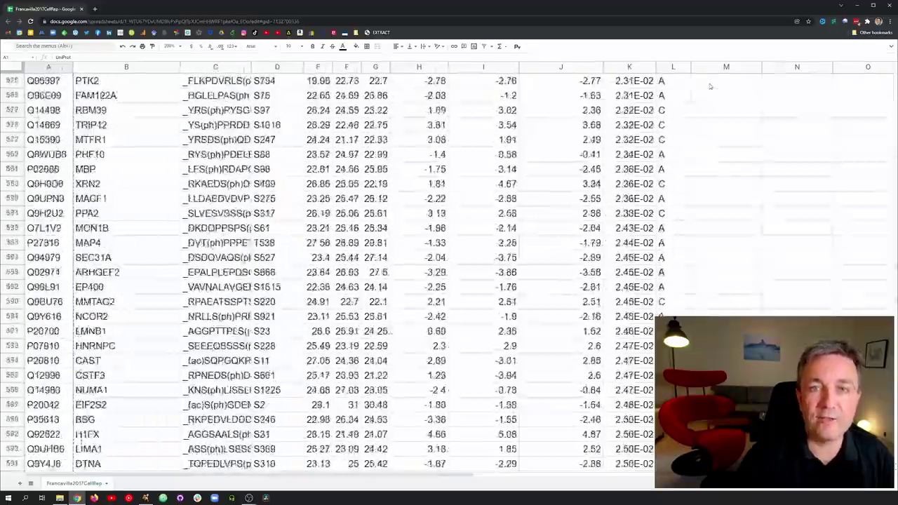
{"action": "scroll", "coordinate": [709, 86], "scroll_direction": "down", "scroll_amount": 5}
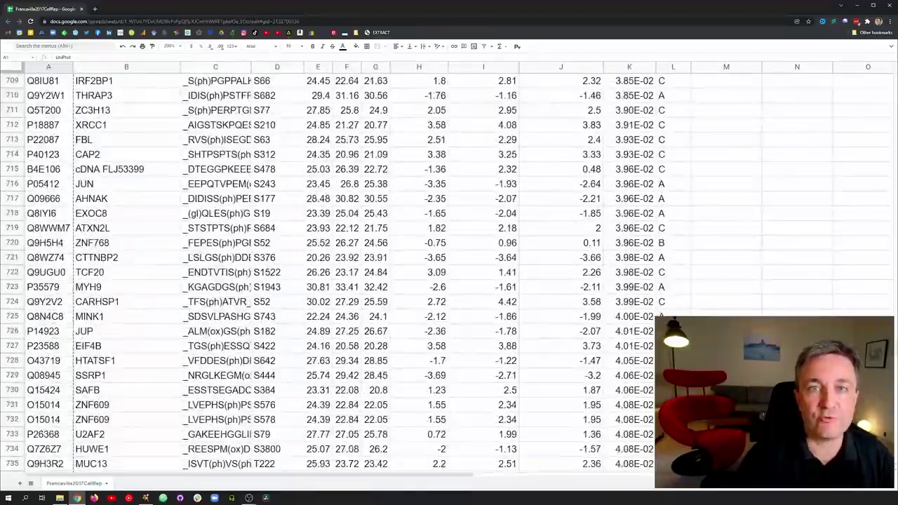
Step: Paste the UniProt IDs into the STRING protein query and search as a physical subnetwork
{"action": "left_click", "coordinate": [145, 498]}
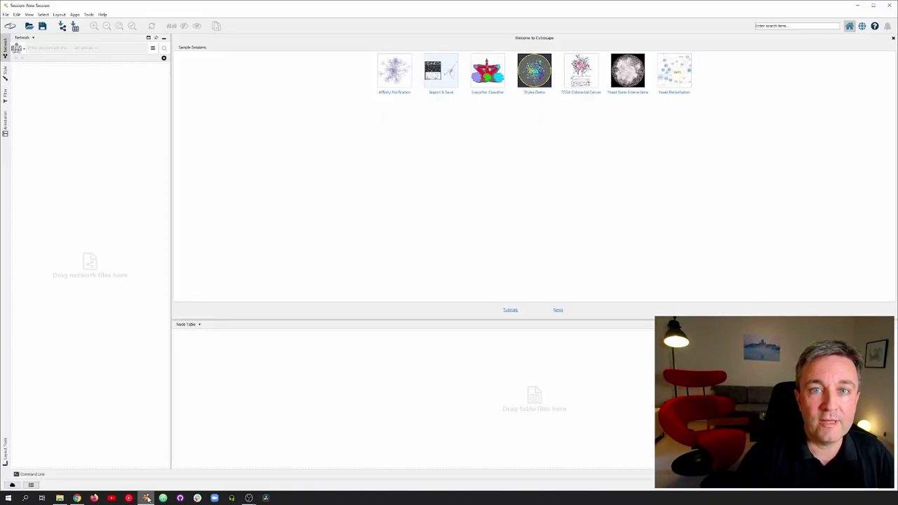
{"action": "left_click", "coordinate": [44, 47]}
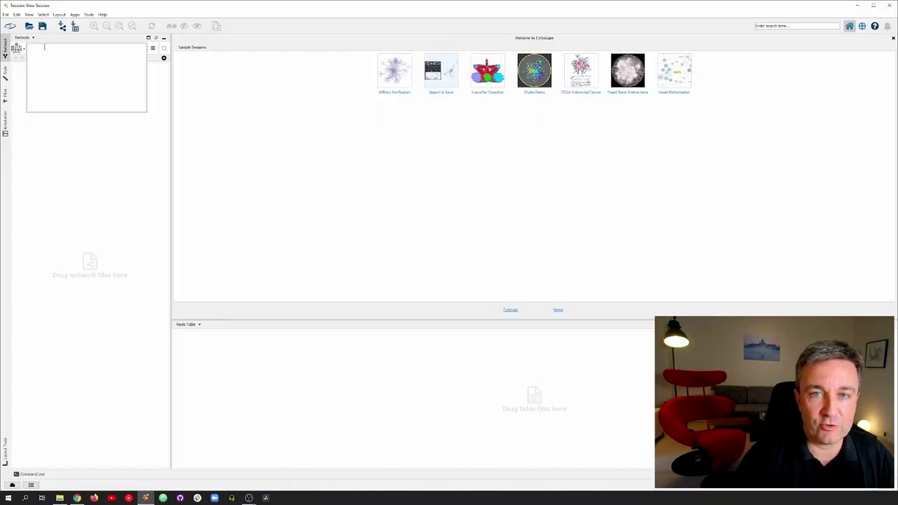
{"action": "key", "text": "ctrl+v"}
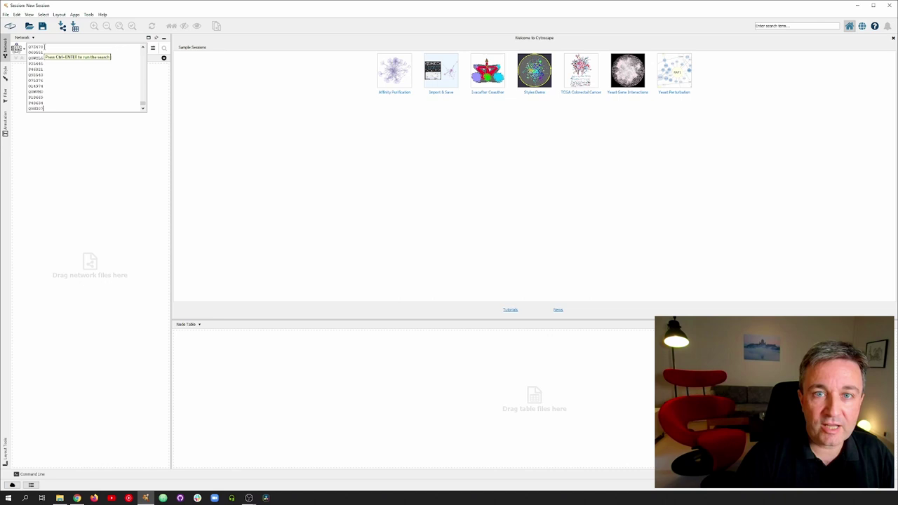
{"action": "left_click", "coordinate": [152, 49]}
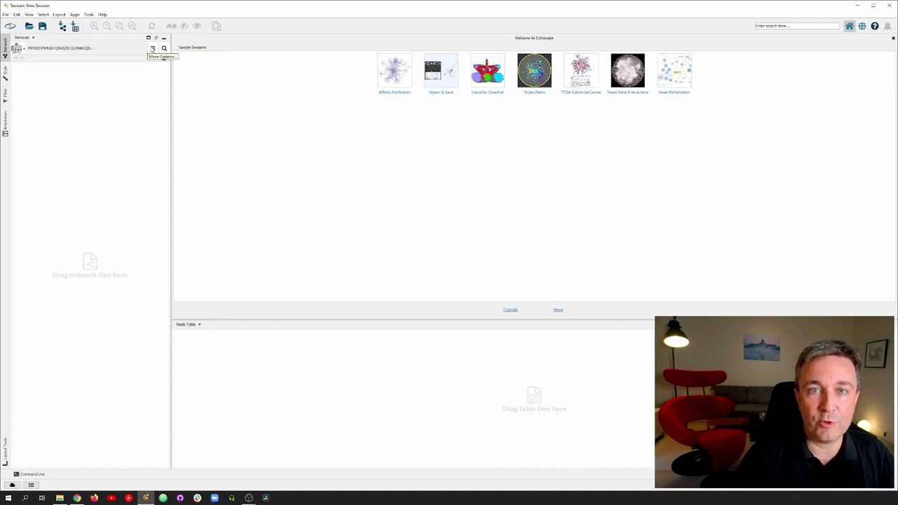
{"action": "left_click", "coordinate": [152, 48]}
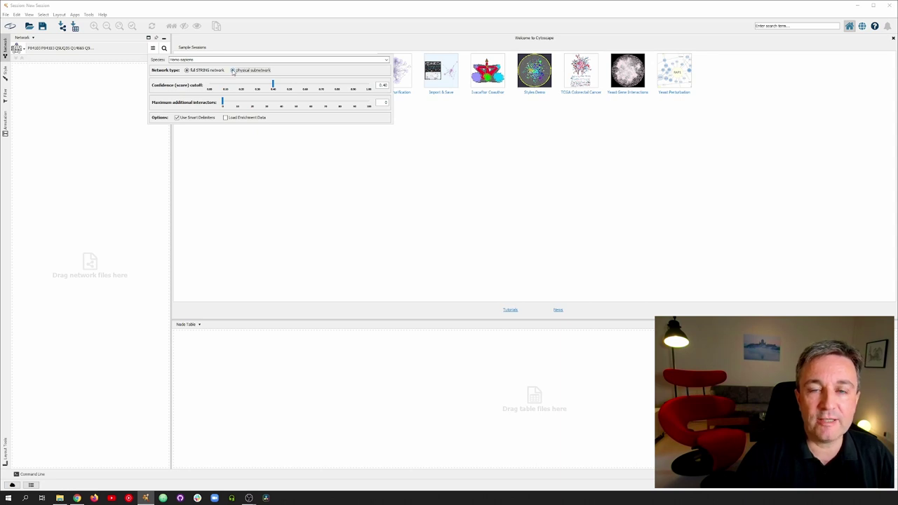
{"action": "left_click", "coordinate": [155, 50]}
{"action": "left_click", "coordinate": [164, 49]}
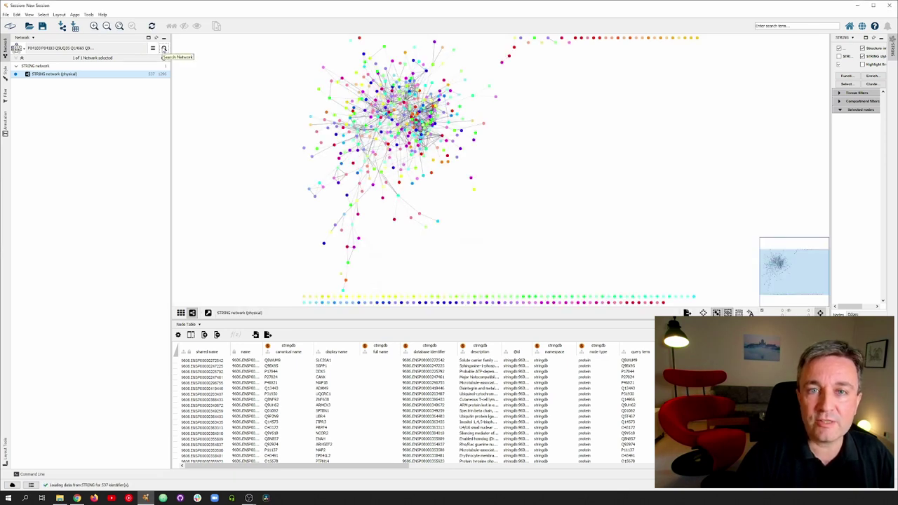
Step: Always show graphics details and switch off STRING style colours and structure images
{"action": "left_click", "coordinate": [29, 14]}
{"action": "left_click", "coordinate": [50, 98]}
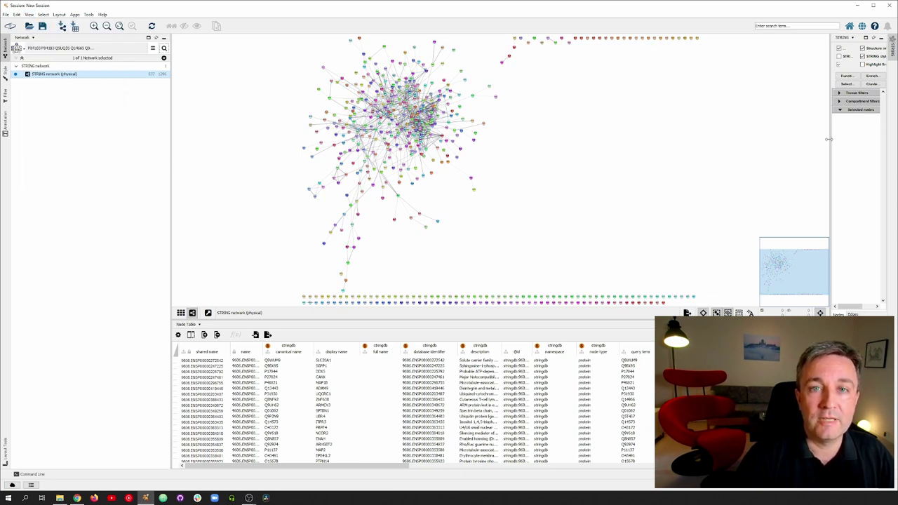
{"action": "left_click_drag", "start_coordinate": [828, 138], "coordinate": [779, 139]}
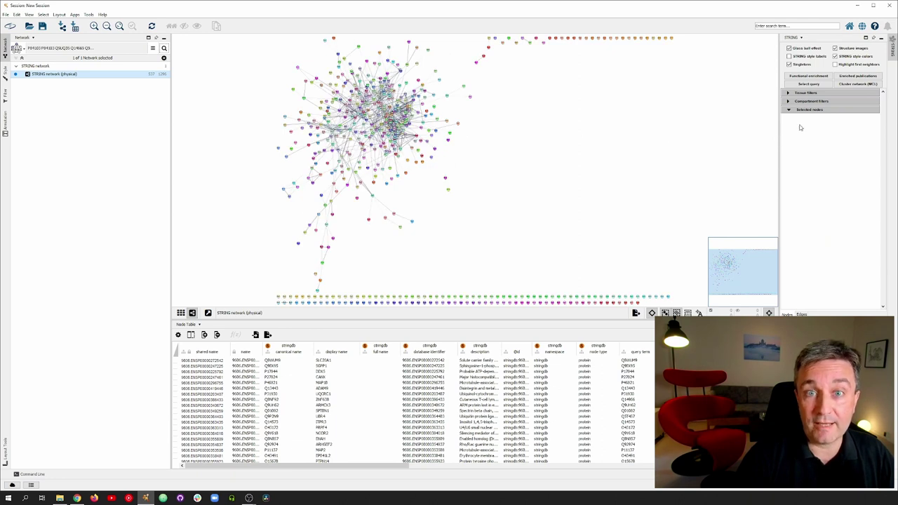
{"action": "left_click", "coordinate": [834, 56]}
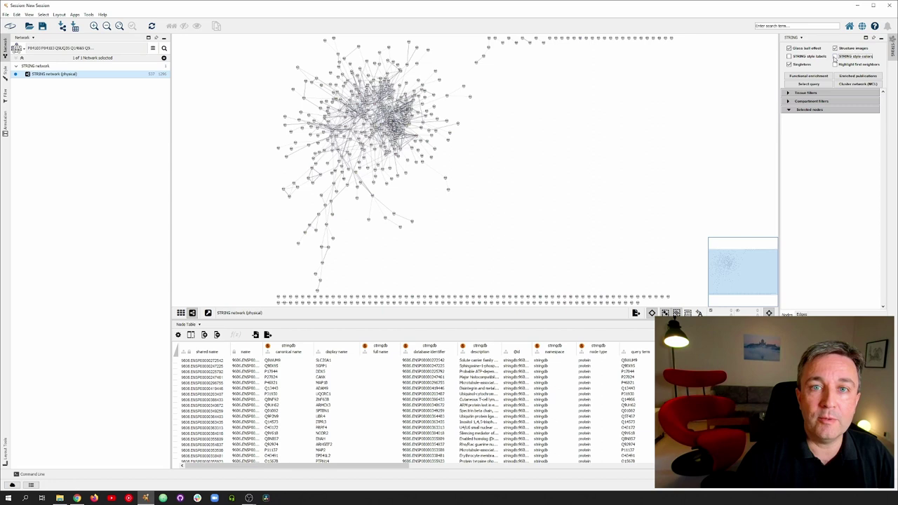
{"action": "left_click", "coordinate": [836, 49]}
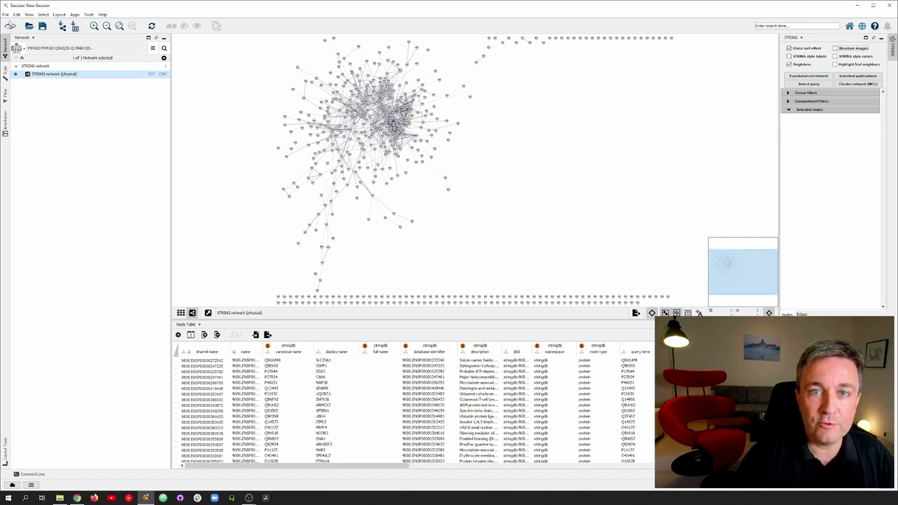
Step: Import Francavilla2017CellRep.tsv into the node table, keyed on the 'query term' column
{"action": "left_click", "coordinate": [6, 14]}
{"action": "mouse_move", "coordinate": [35, 85]}
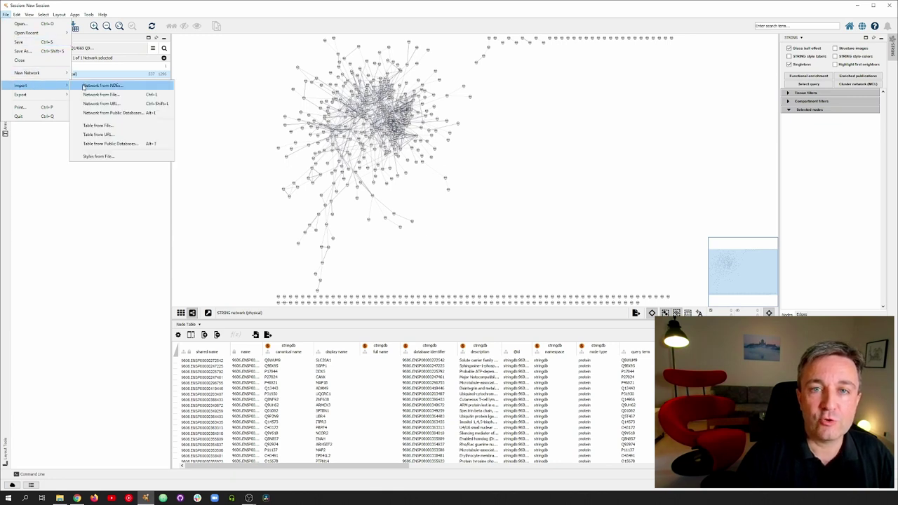
{"action": "left_click", "coordinate": [102, 126]}
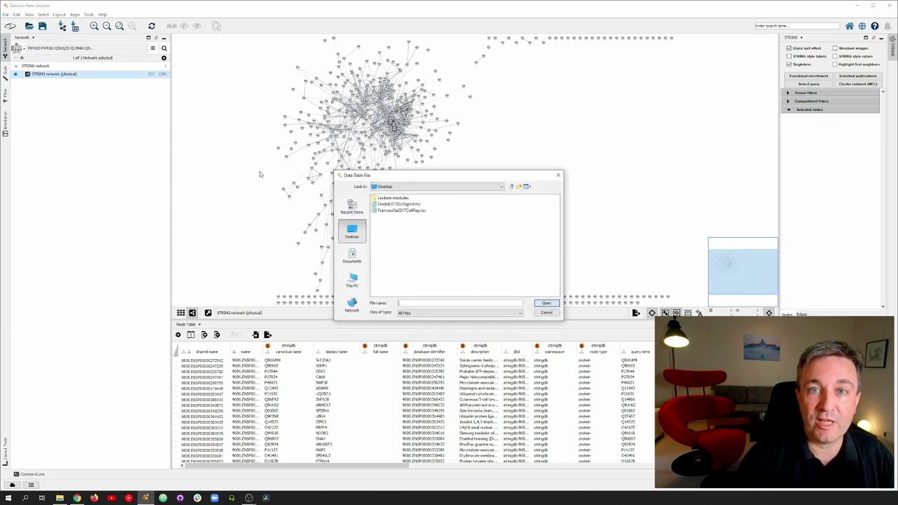
{"action": "left_click", "coordinate": [402, 210]}
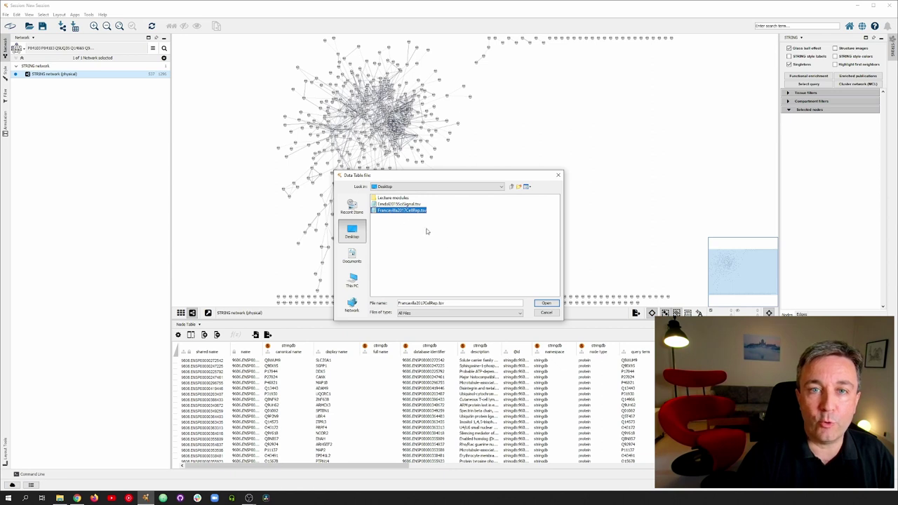
{"action": "left_click", "coordinate": [546, 303]}
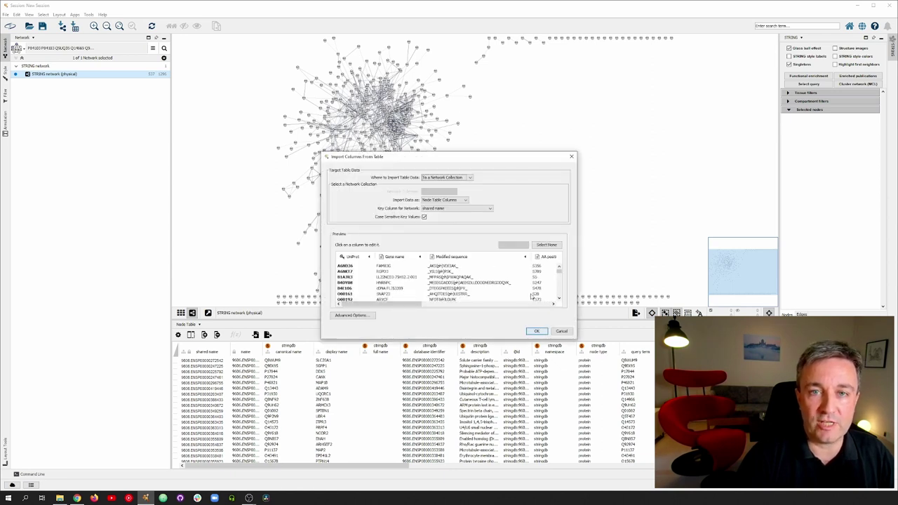
{"action": "left_click", "coordinate": [444, 209]}
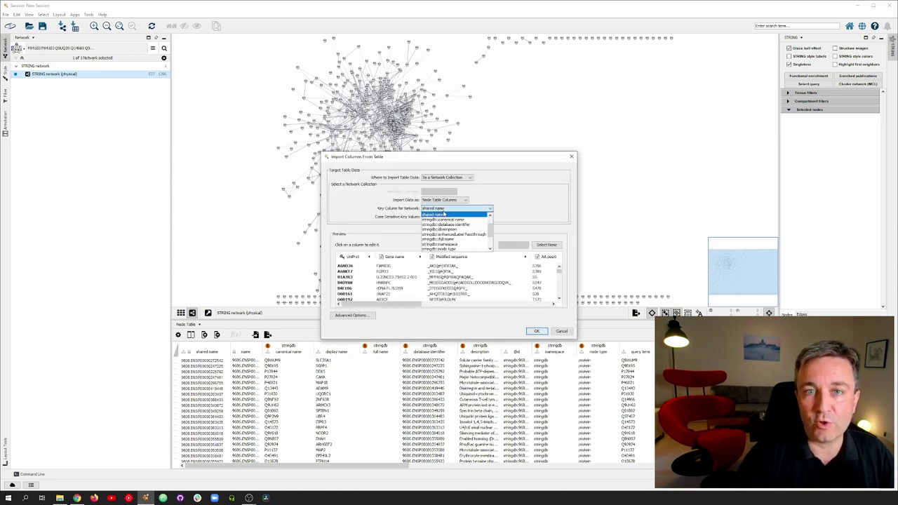
{"action": "scroll", "coordinate": [443, 221], "scroll_direction": "up", "scroll_amount": 1}
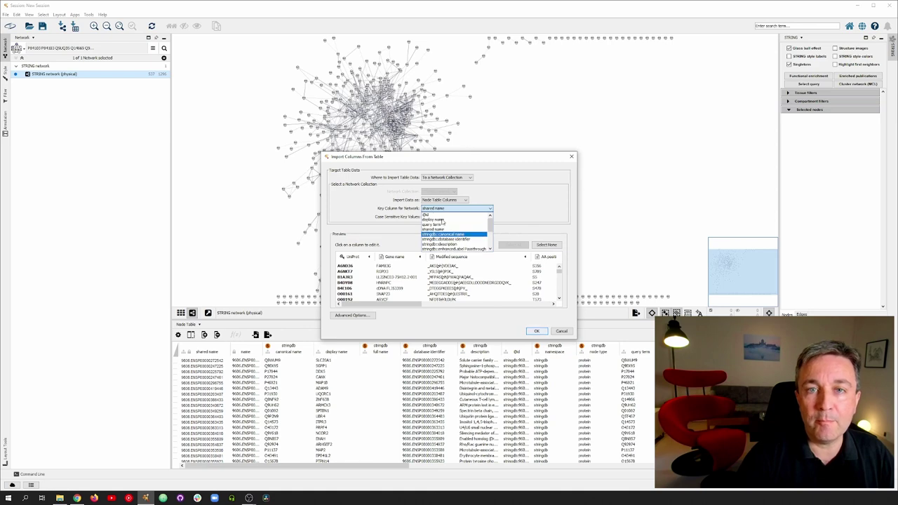
{"action": "left_click", "coordinate": [434, 224]}
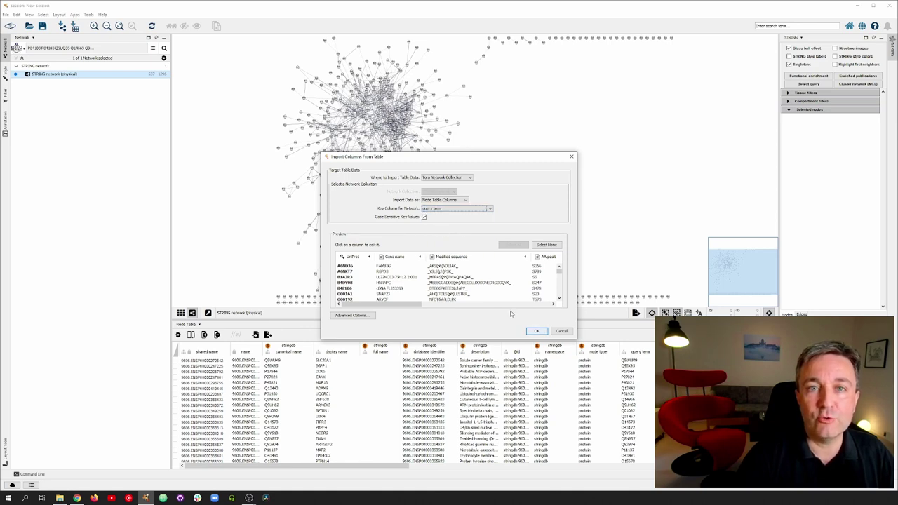
{"action": "left_click", "coordinate": [536, 332]}
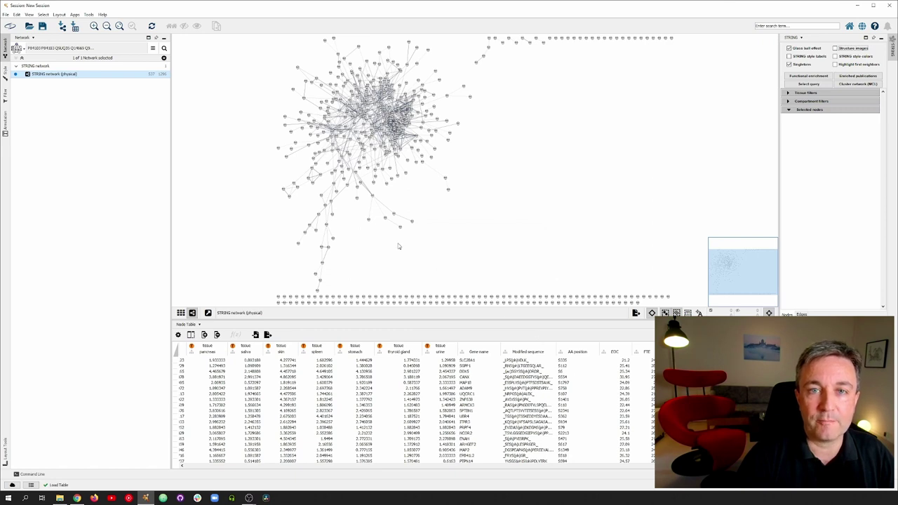
Step: Map node Fill Color discretely to Cluster with ColorBrewer Set1: A red, B blue, C green
{"action": "left_click", "coordinate": [5, 76]}
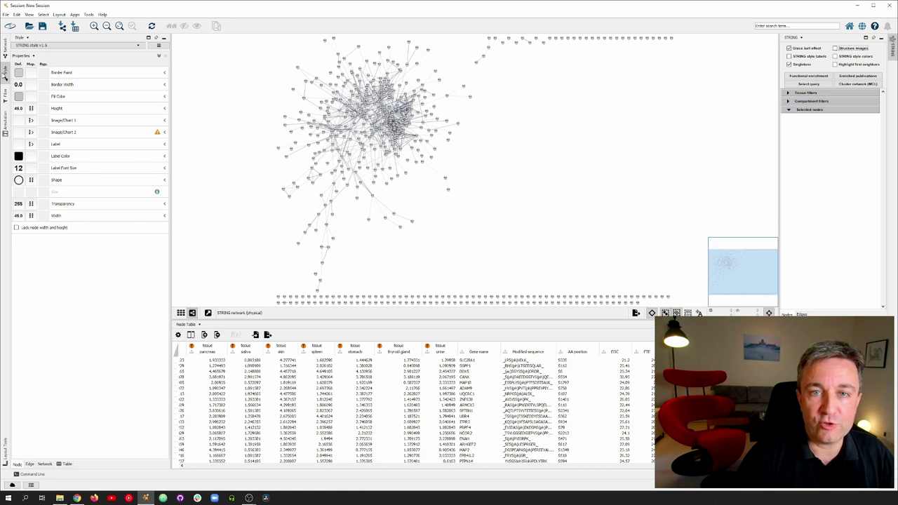
{"action": "left_click", "coordinate": [164, 97]}
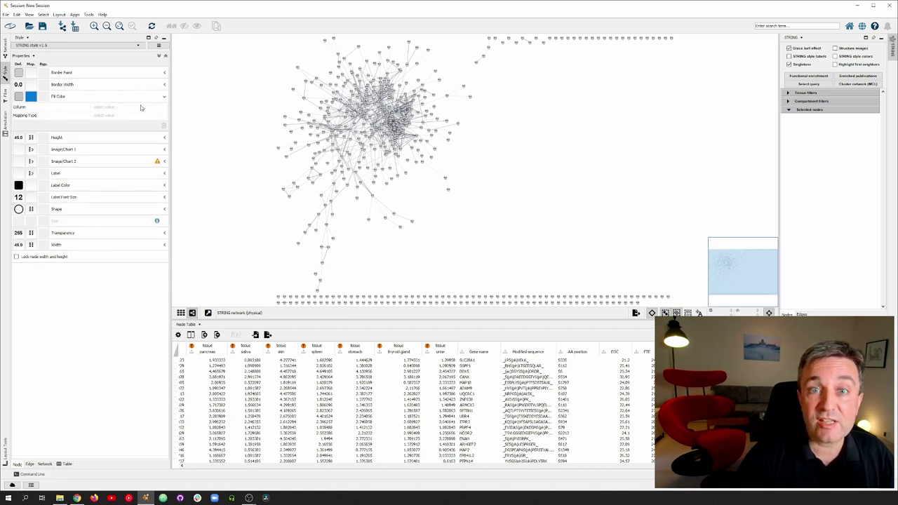
{"action": "left_click", "coordinate": [139, 107]}
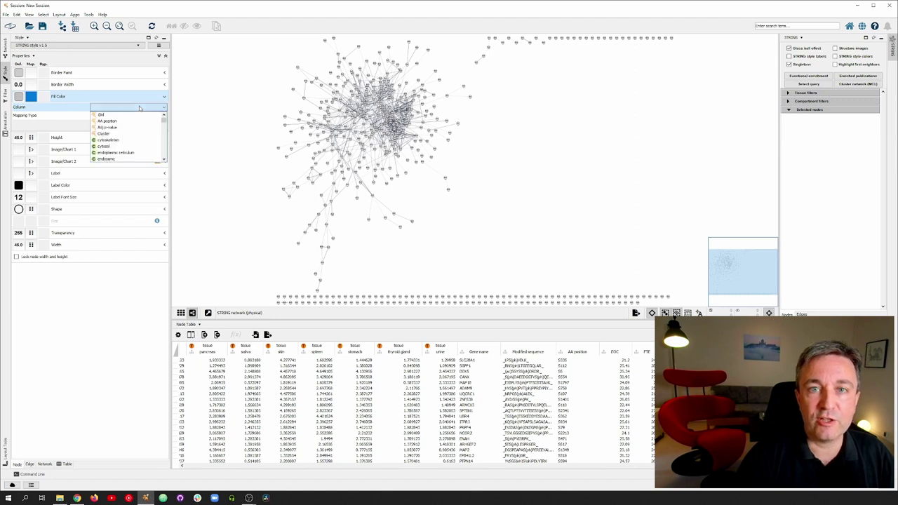
{"action": "left_click", "coordinate": [121, 133]}
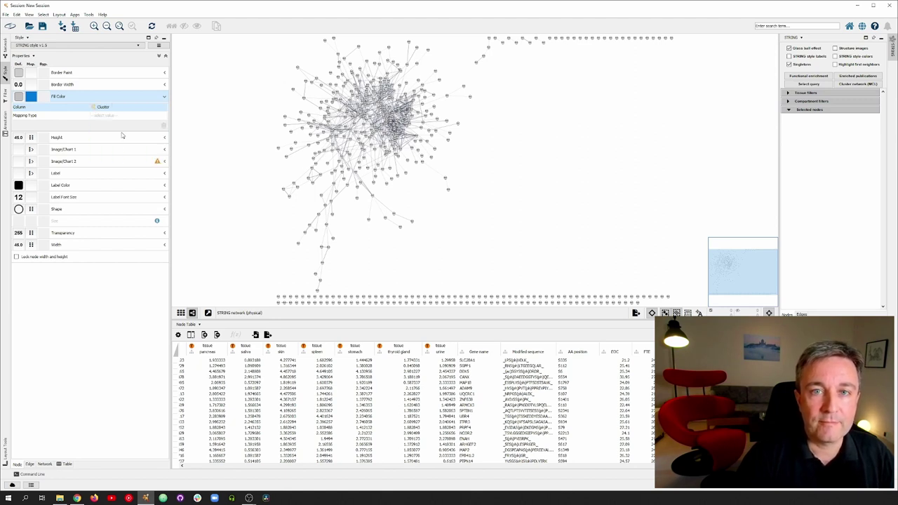
{"action": "left_click", "coordinate": [123, 116]}
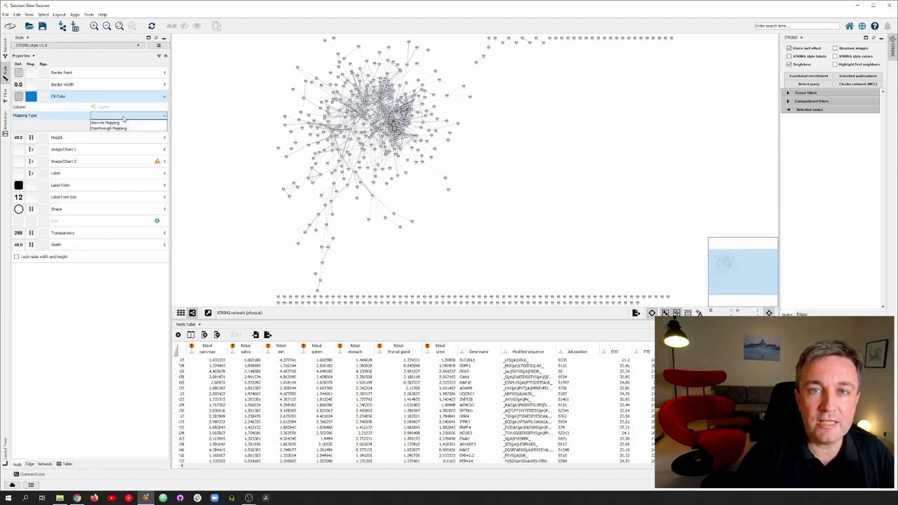
{"action": "left_click", "coordinate": [105, 123]}
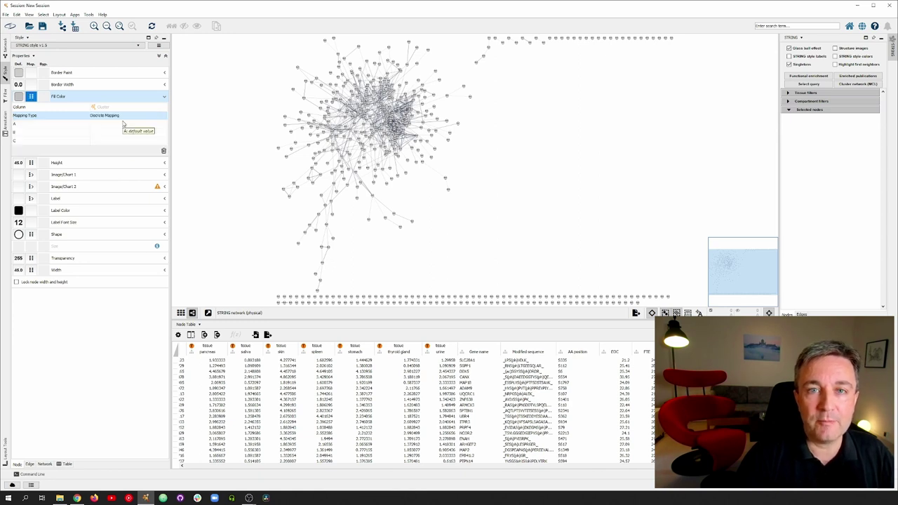
{"action": "right_click", "coordinate": [147, 110]}
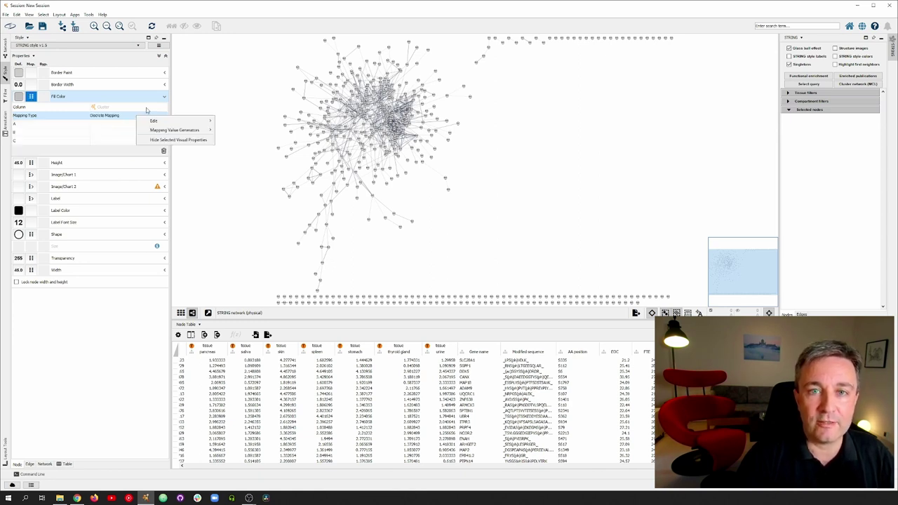
{"action": "mouse_move", "coordinate": [187, 130]}
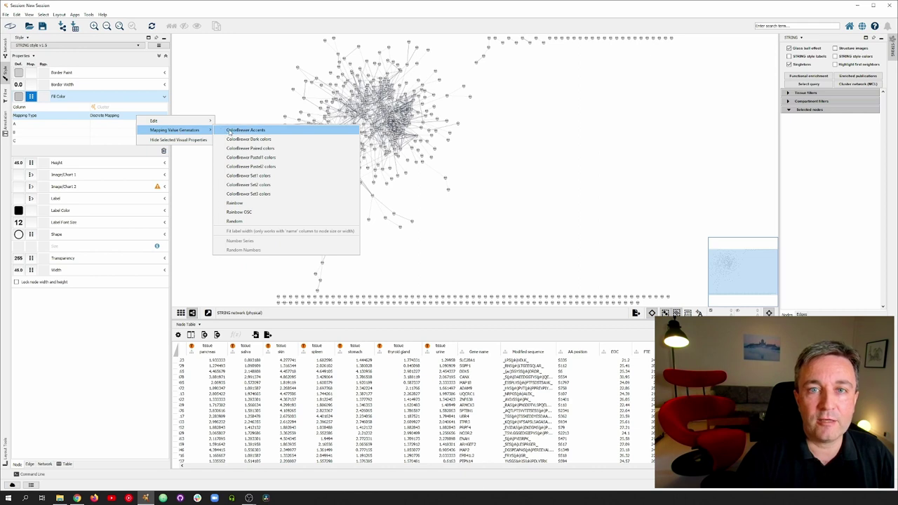
{"action": "left_click", "coordinate": [249, 175]}
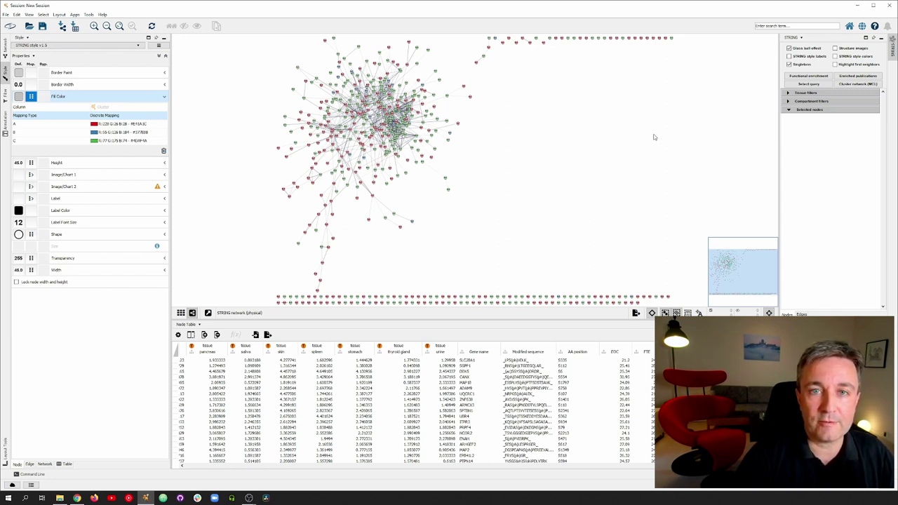
Step: Run MCL clustering from the STRING panel and always show graphics details on the clustered network
{"action": "left_click", "coordinate": [846, 84]}
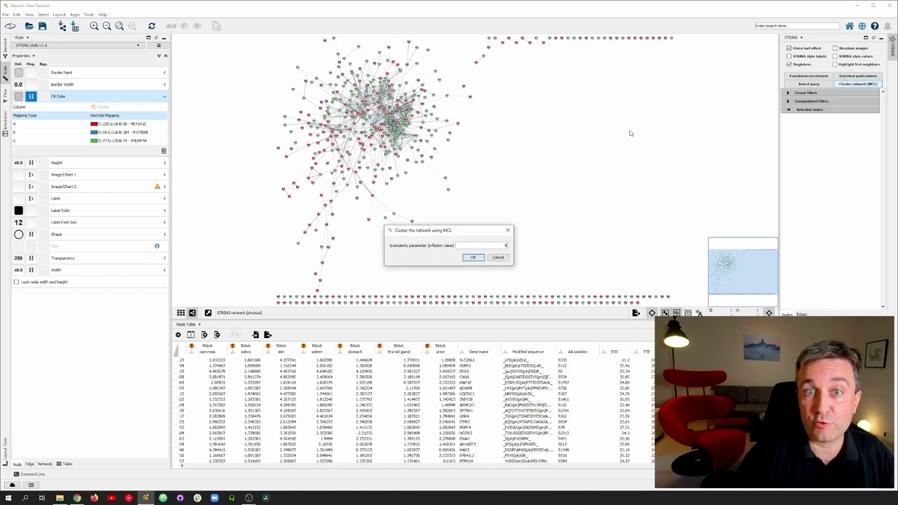
{"action": "left_click", "coordinate": [473, 257]}
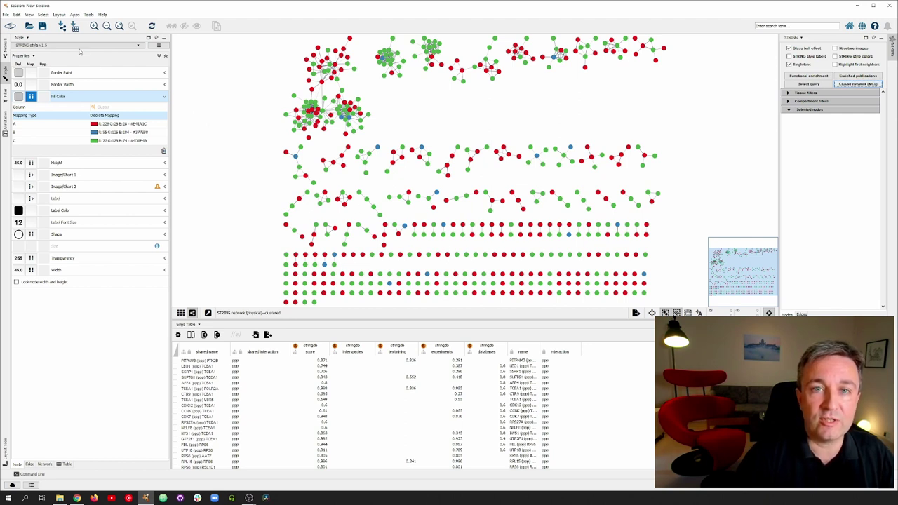
{"action": "left_click", "coordinate": [28, 15]}
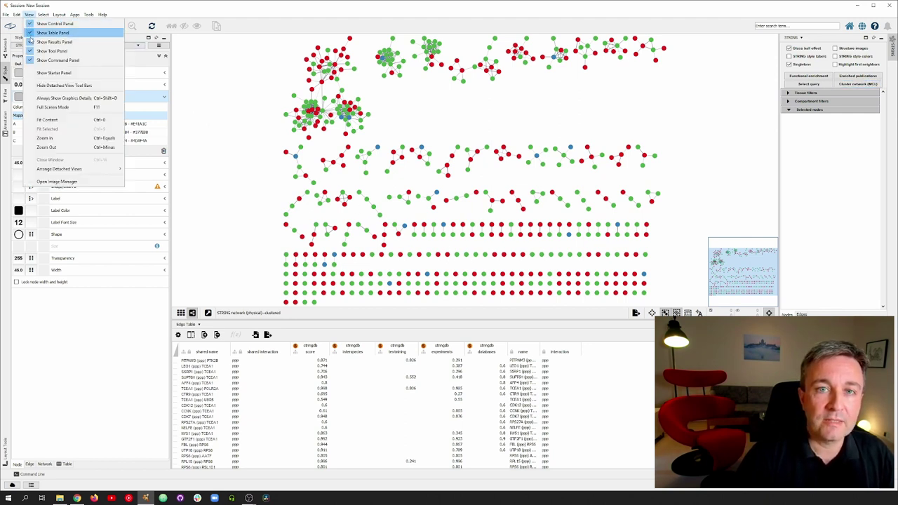
{"action": "left_click", "coordinate": [42, 98]}
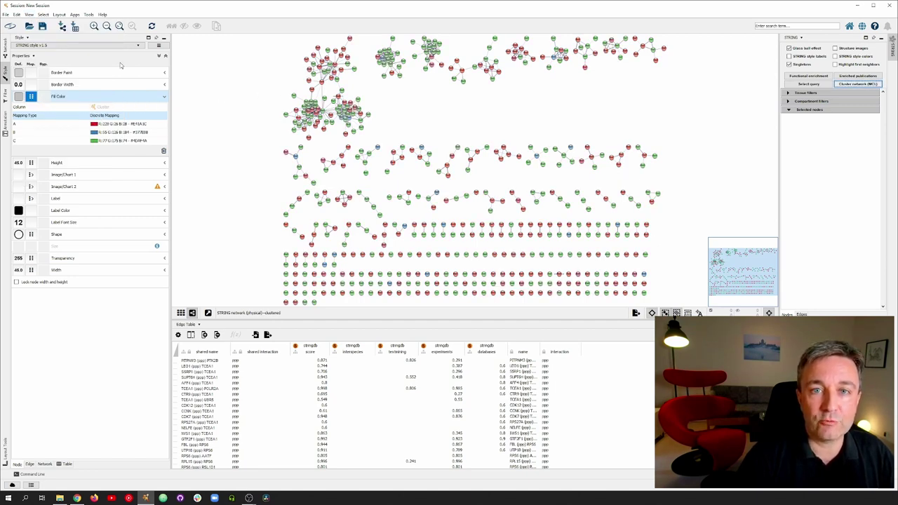
{"action": "left_click", "coordinate": [59, 15]}
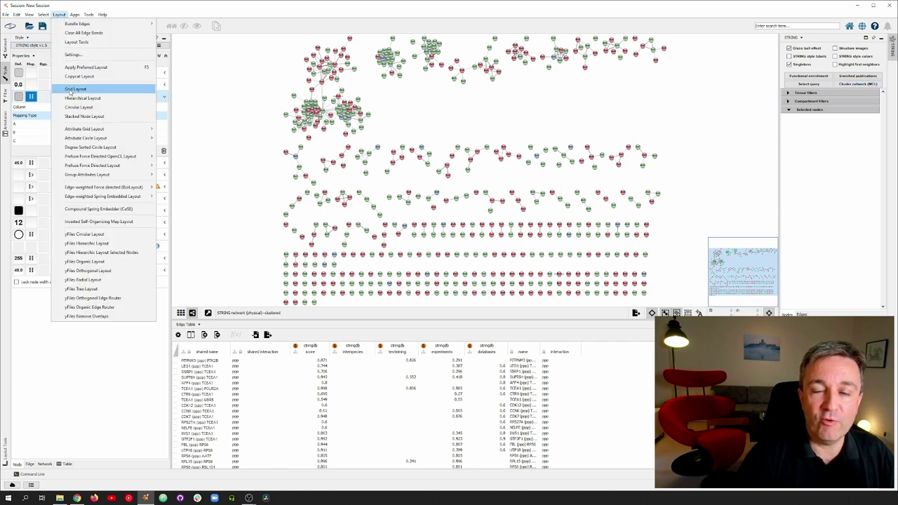
Step: Apply yFiles Remove Overlaps to the clustered network
{"action": "left_click", "coordinate": [98, 316]}
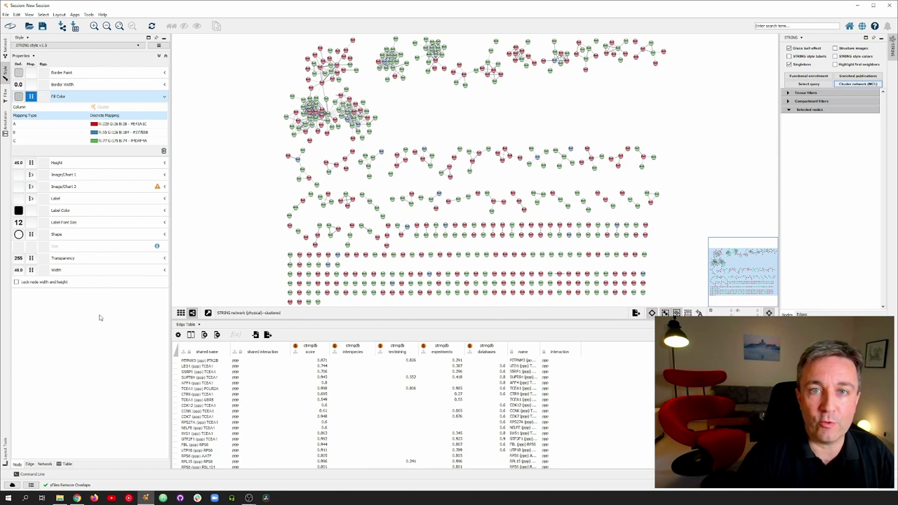